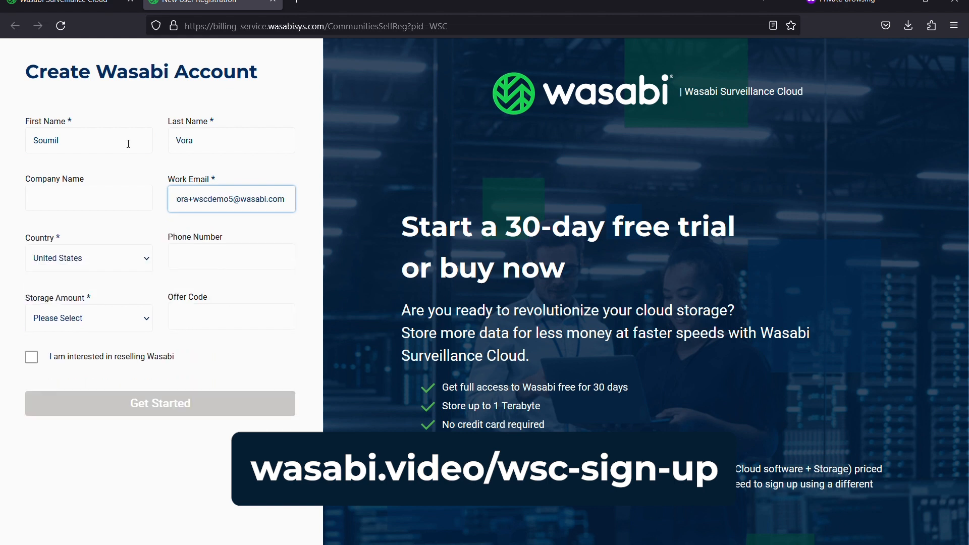
Choose 'Less than 50TB' as the storage amount and submit the free-trial sign-up form
left_click(129, 323)
left_click(121, 363)
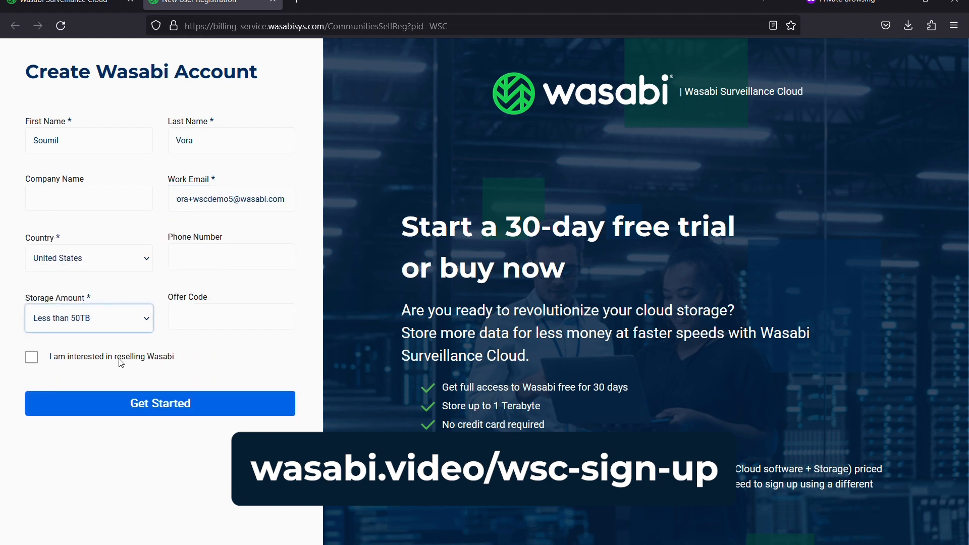
left_click(194, 413)
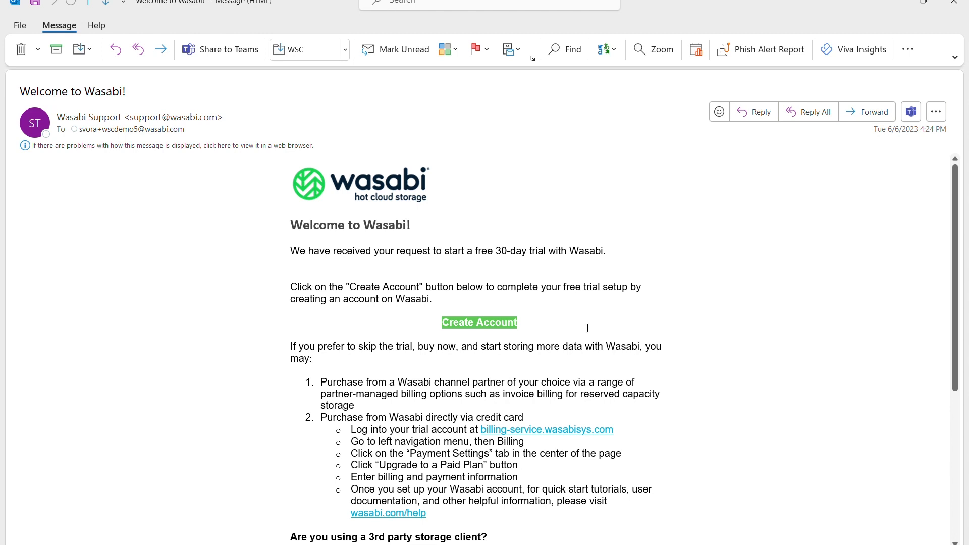
Follow the green Create Account link in the Welcome to Wasabi e-mail
left_click(467, 328)
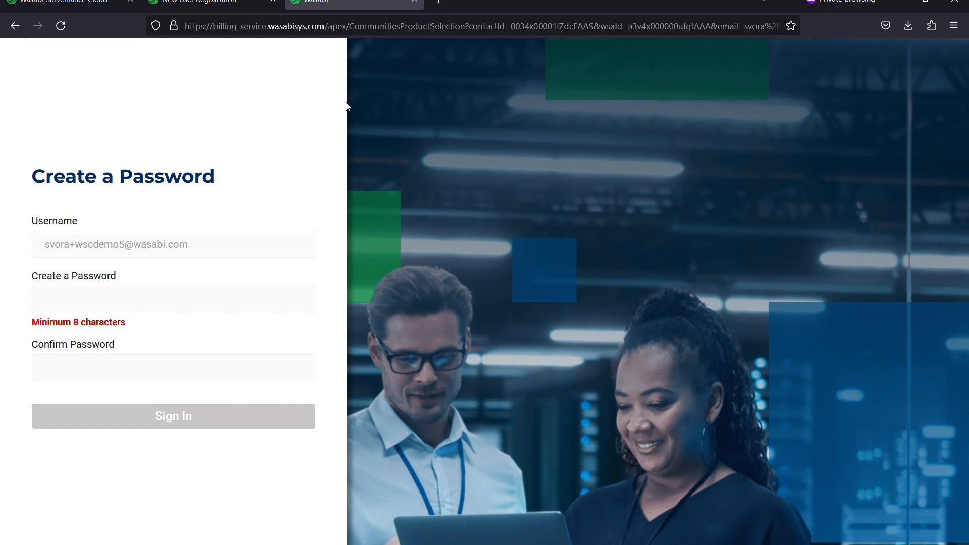
Enter and confirm a new account password, then sign in
left_click(138, 307)
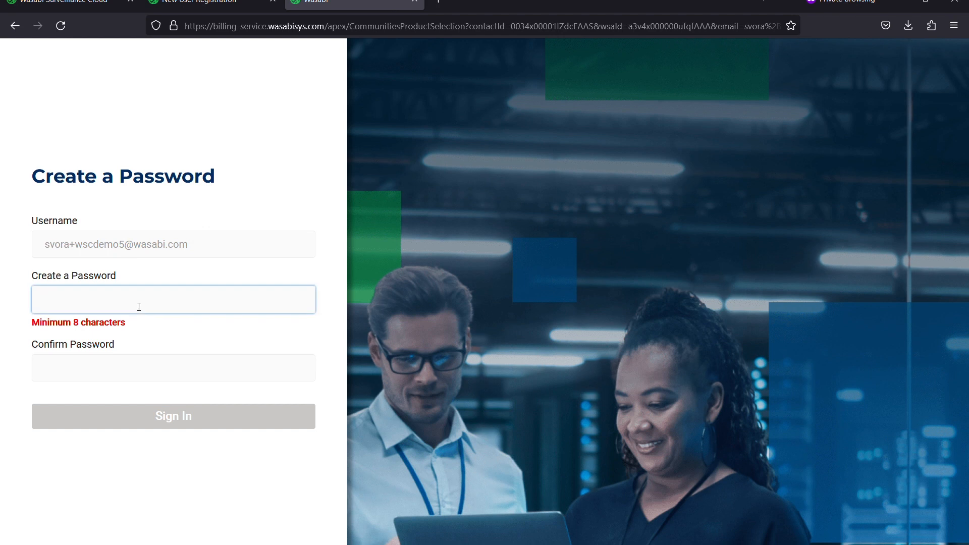
type("•••••••••")
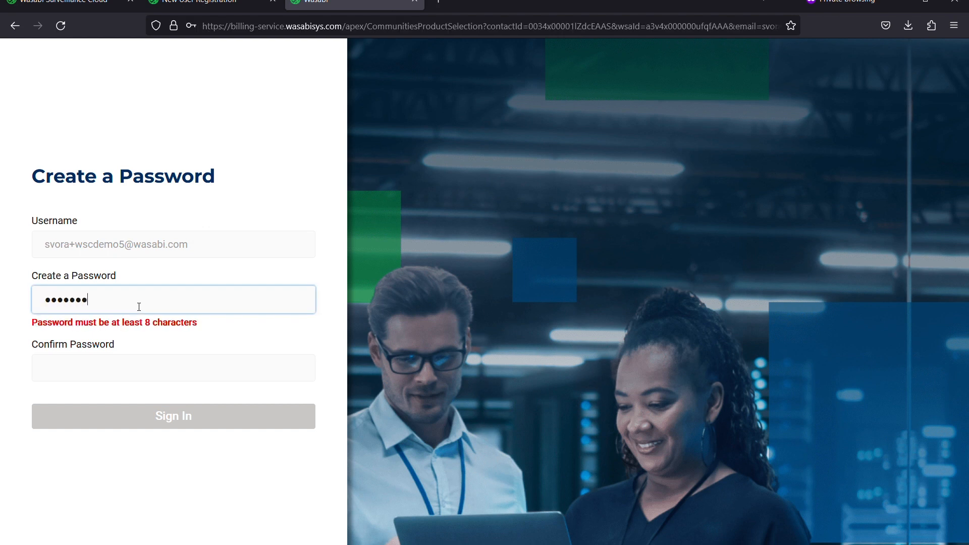
type("•")
key("Tab")
type("••••••")
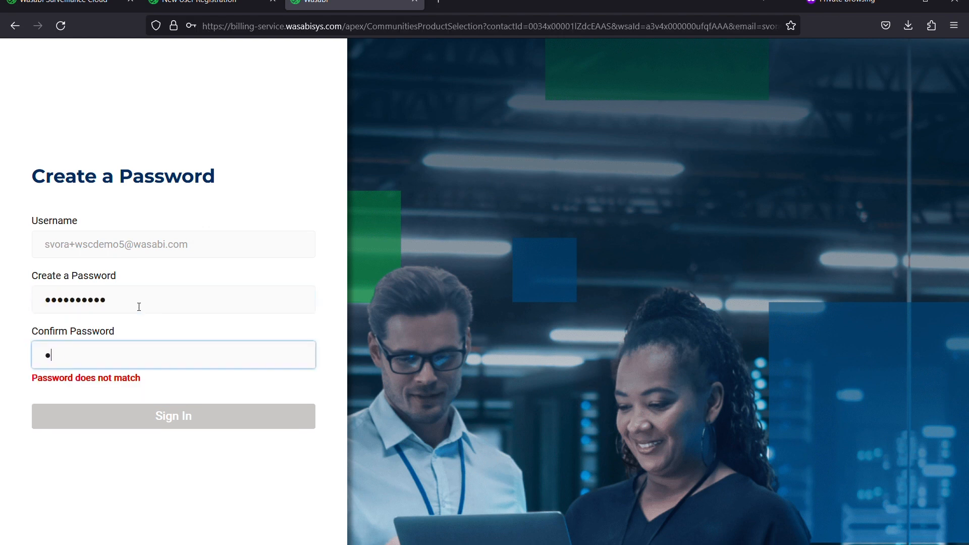
type("•••••")
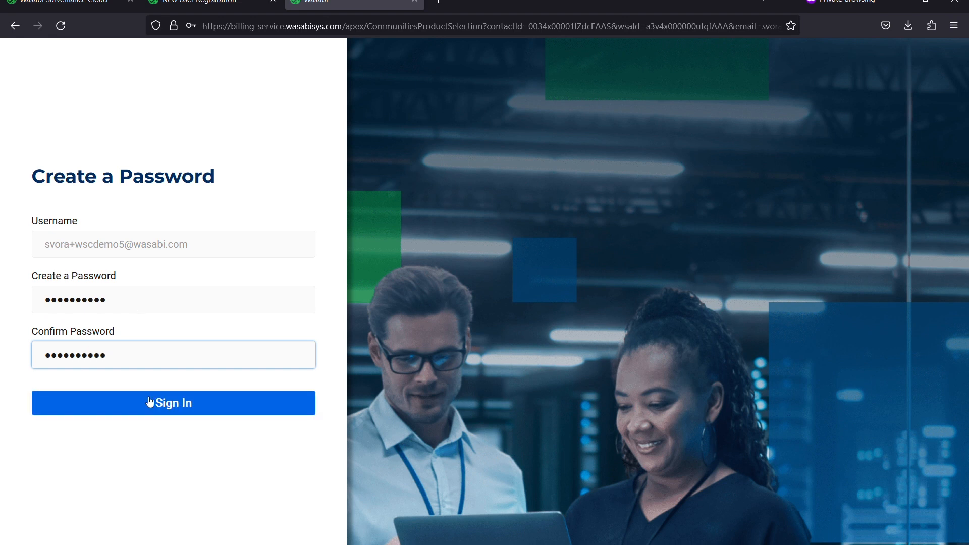
left_click(130, 413)
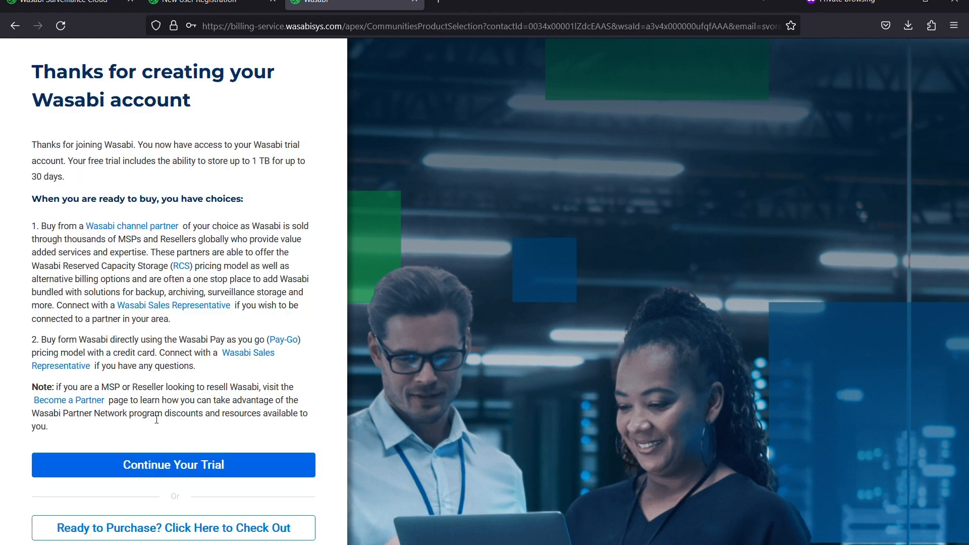
Continue the free trial and start downloading the Wasabi Surveillance Cloud software
left_click(230, 470)
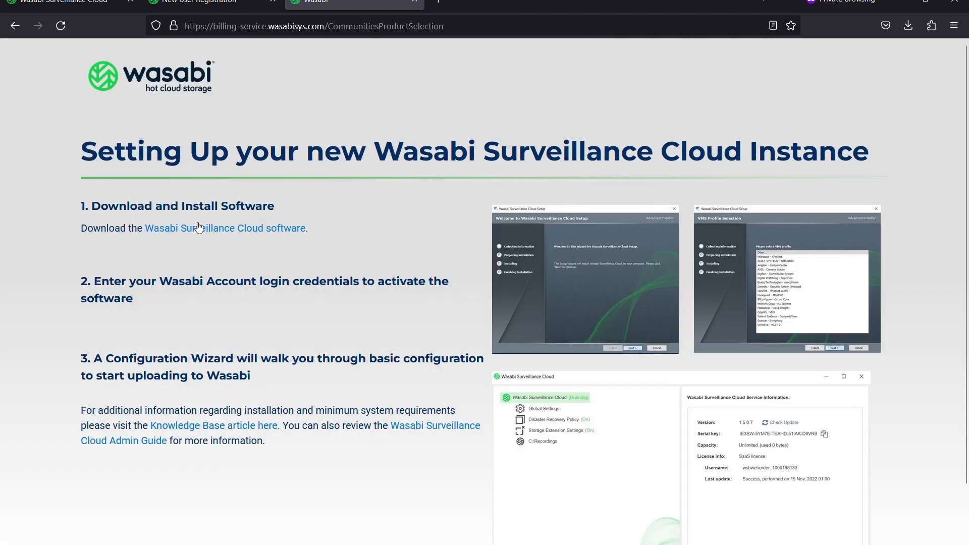
left_click(242, 230)
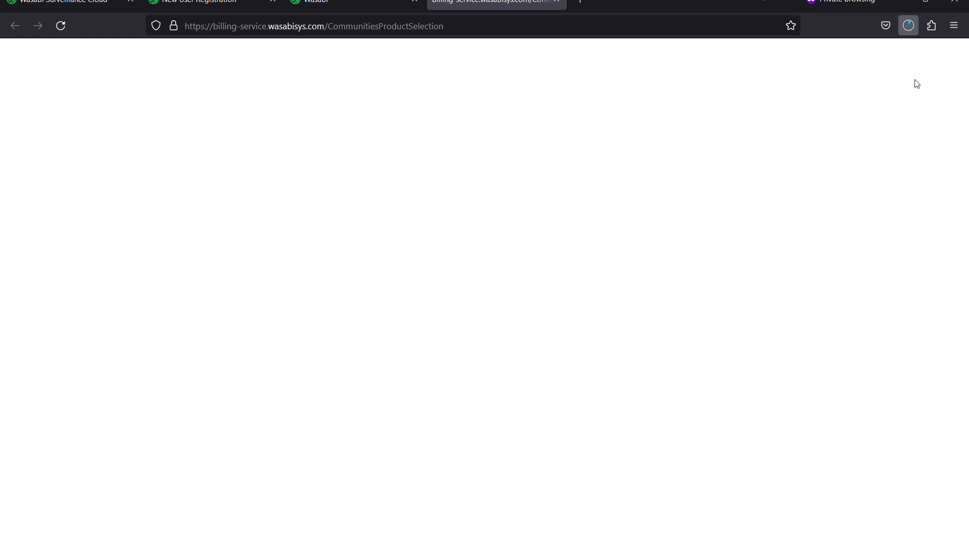
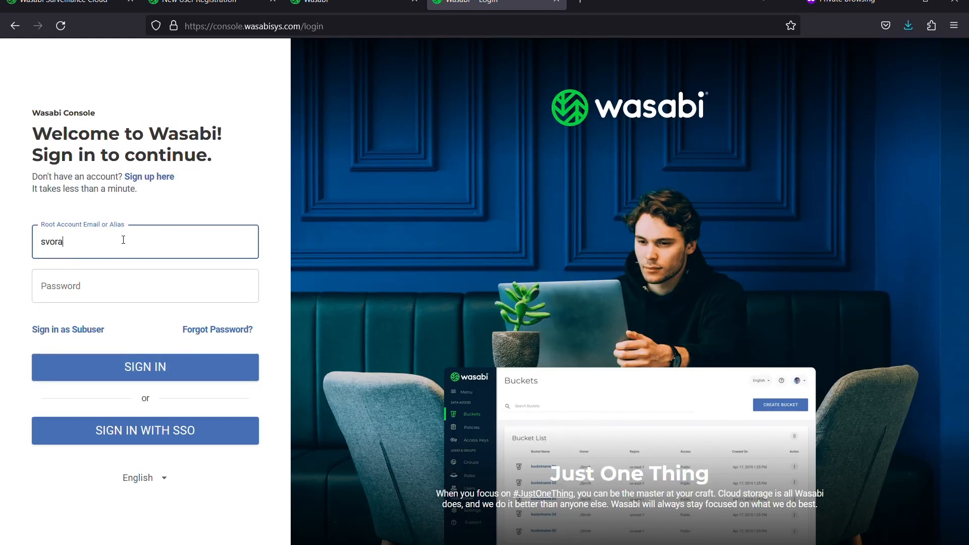
Sign in to Wasabi Console with the root account e-mail and password
key("Tab")
type("**********")
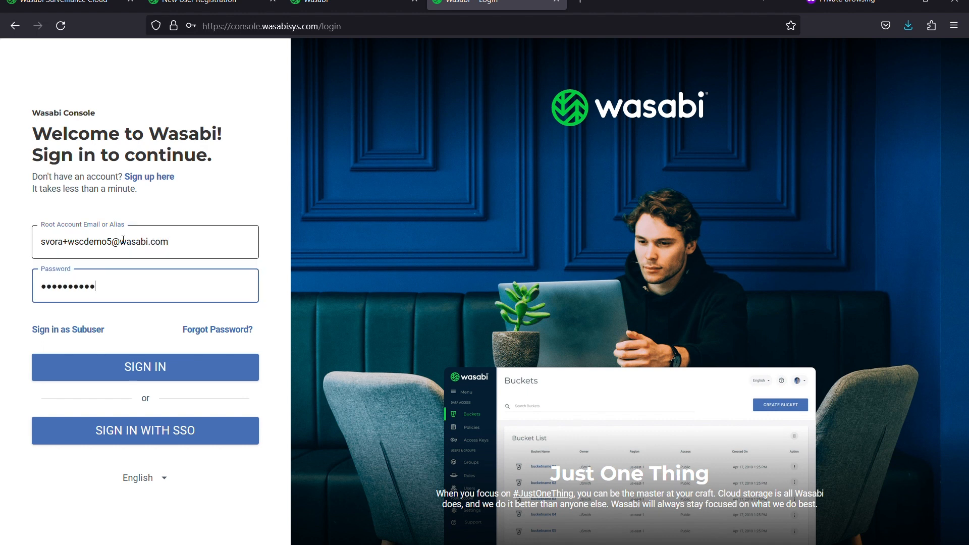
left_click(195, 373)
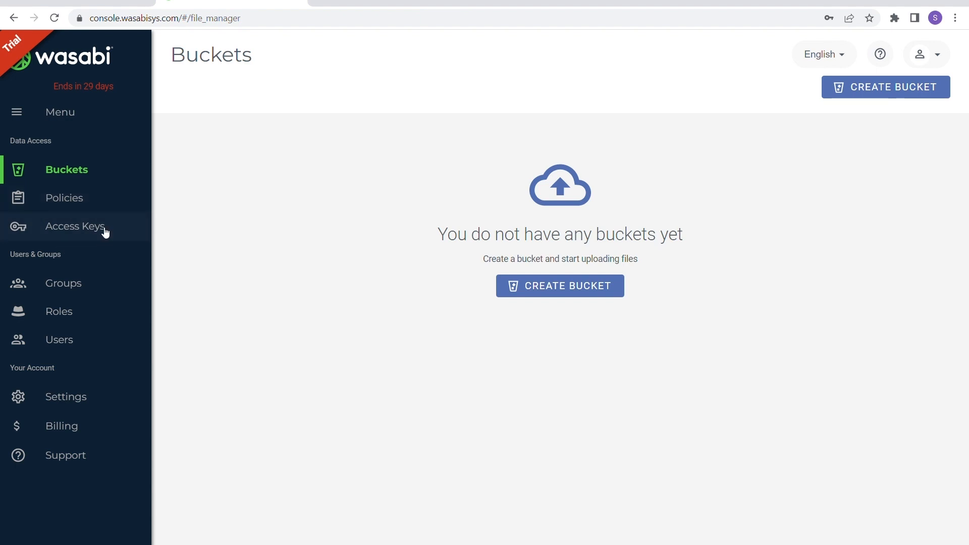
Create a new Root User access key and copy the key pair to the clipboard
left_click(105, 230)
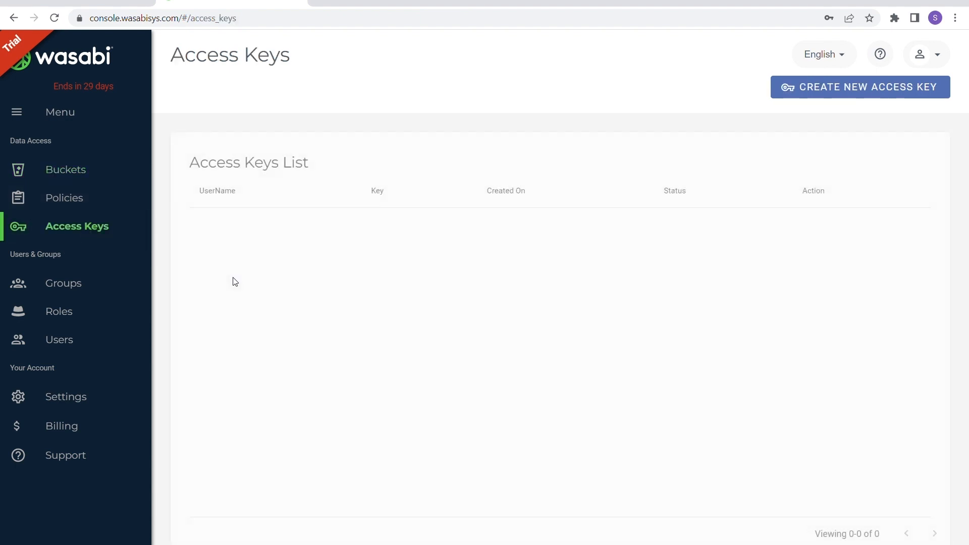
left_click(820, 96)
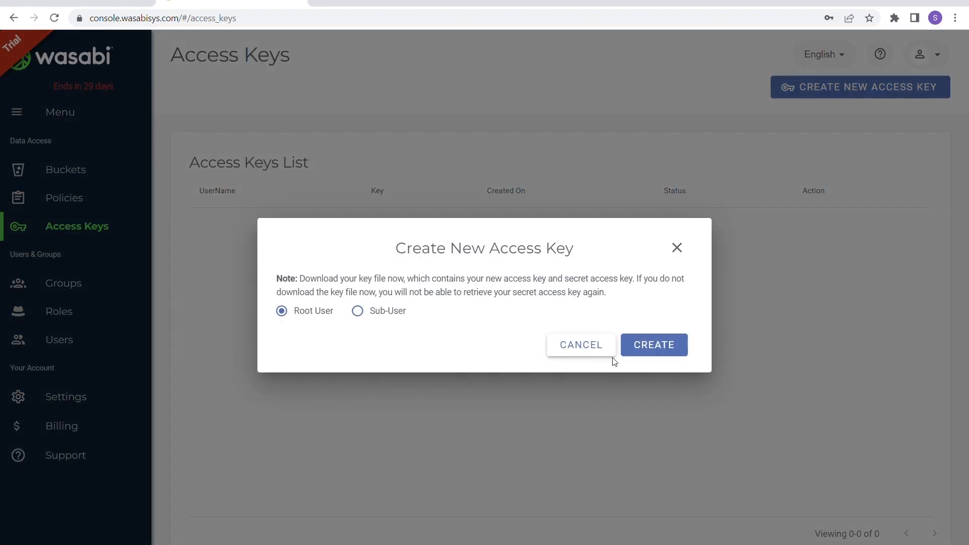
left_click(655, 352)
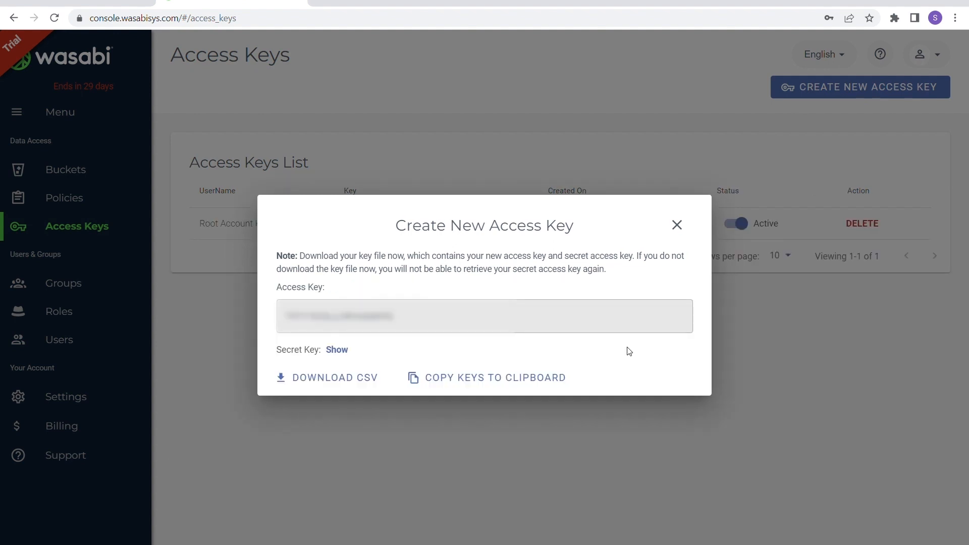
left_click(469, 382)
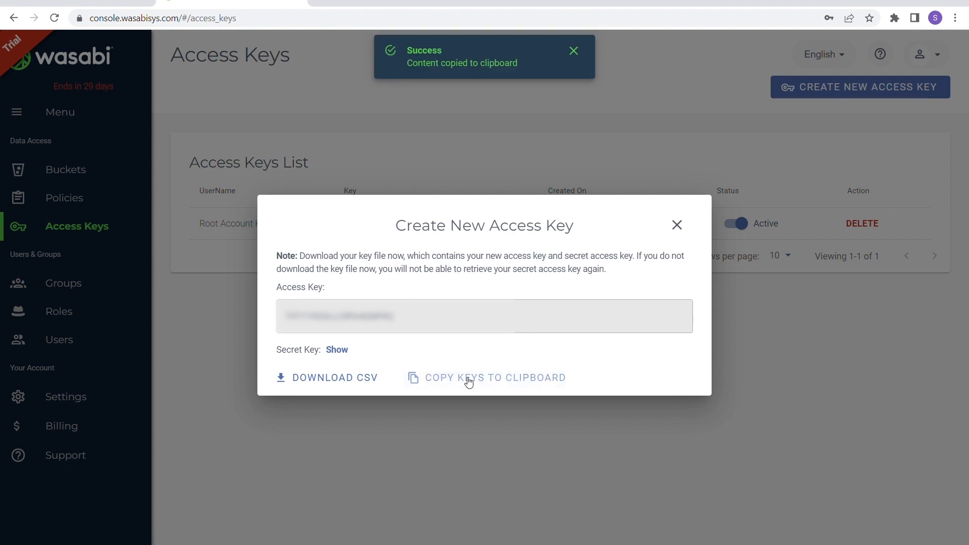
left_click(755, 407)
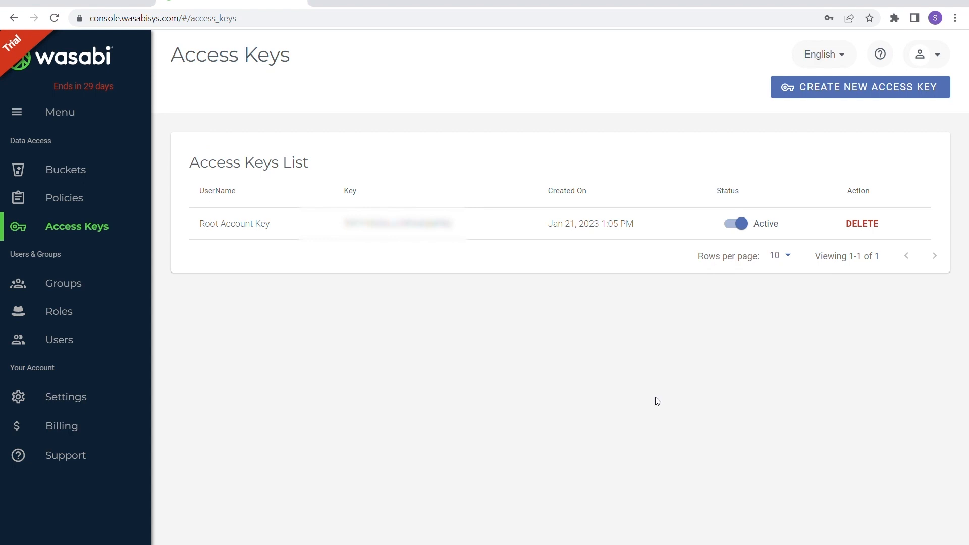
Copy the root user's Account ID from the account Settings page
left_click(101, 398)
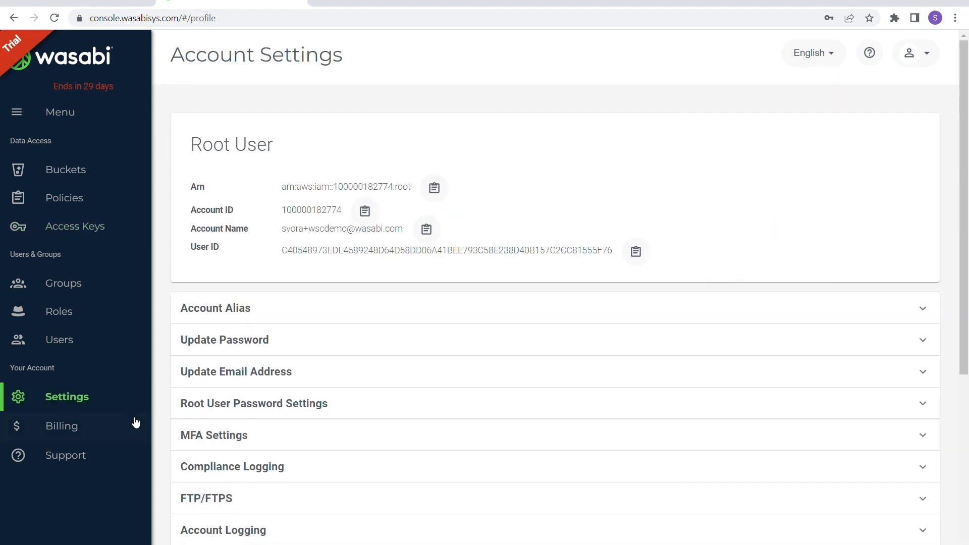
scroll(409, 340, "down", 5)
scroll(409, 310, "up", 5)
left_click(368, 215)
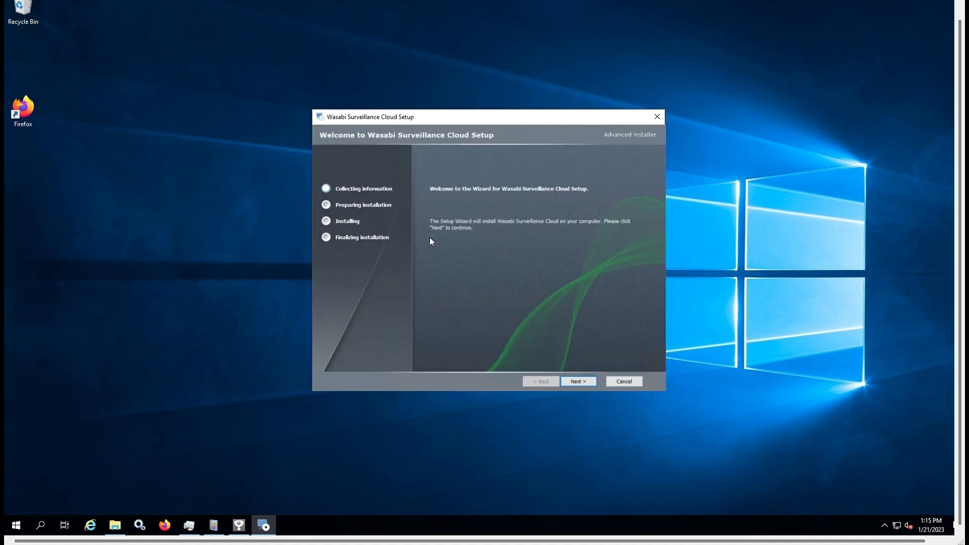
Accept the license, pick the AXIS - Camera Station VMS profile, install, and finish
left_click(579, 381)
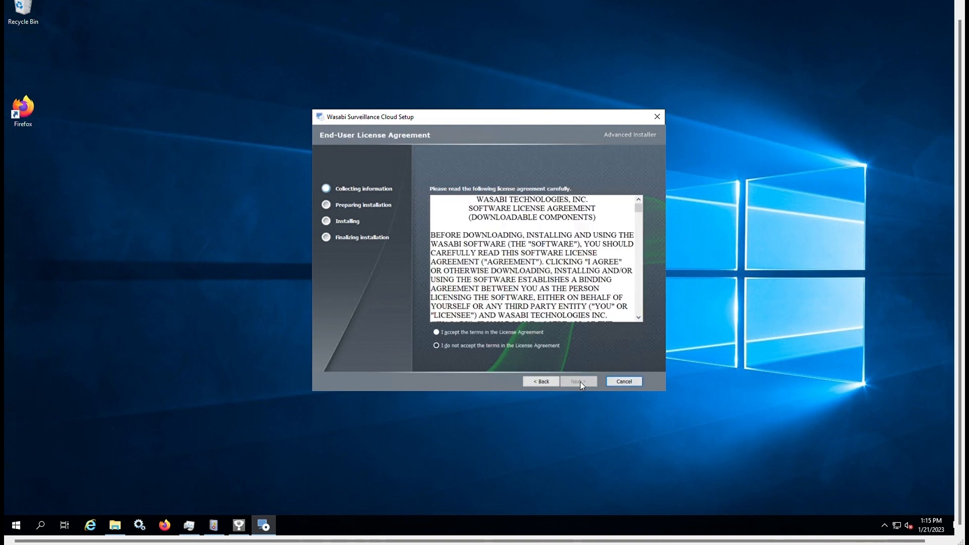
left_click(495, 331)
left_click(585, 384)
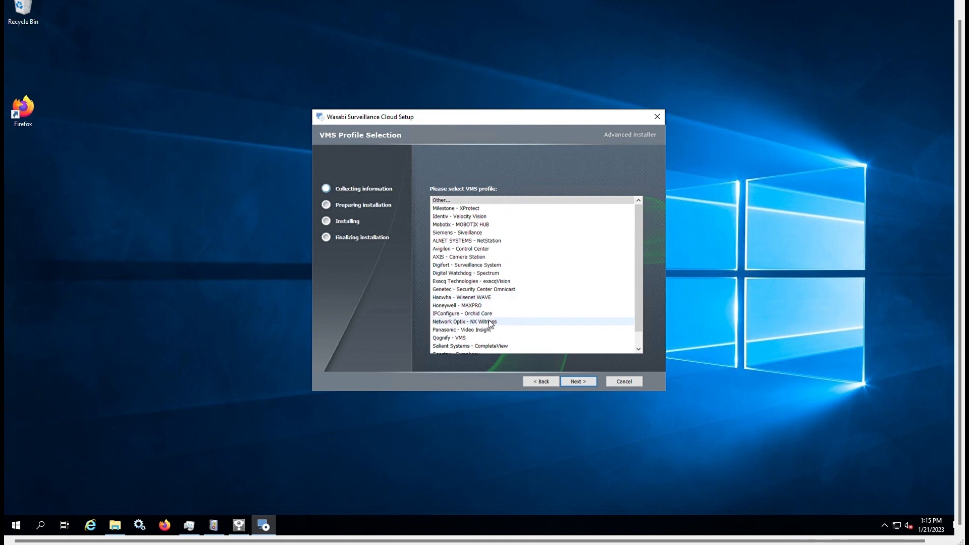
left_click(456, 256)
left_click(584, 382)
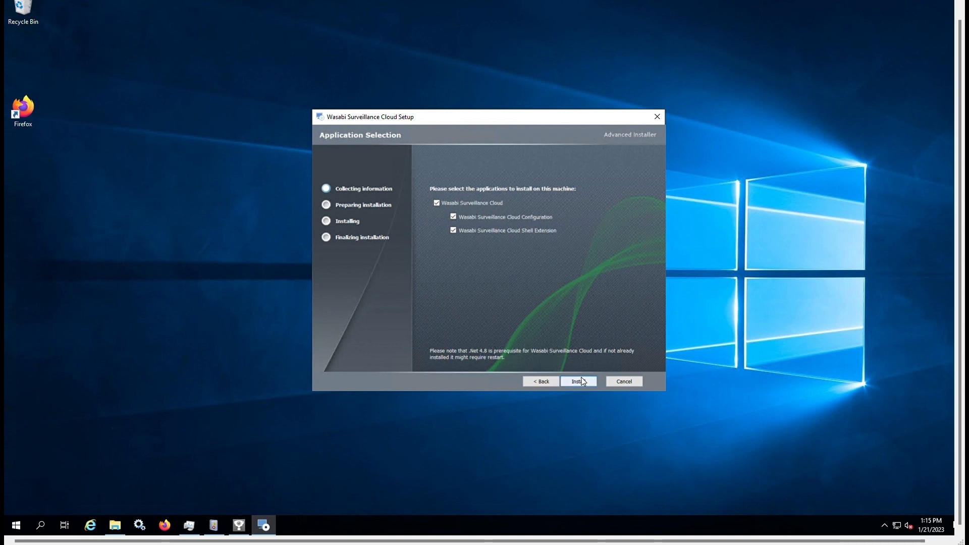
left_click(578, 381)
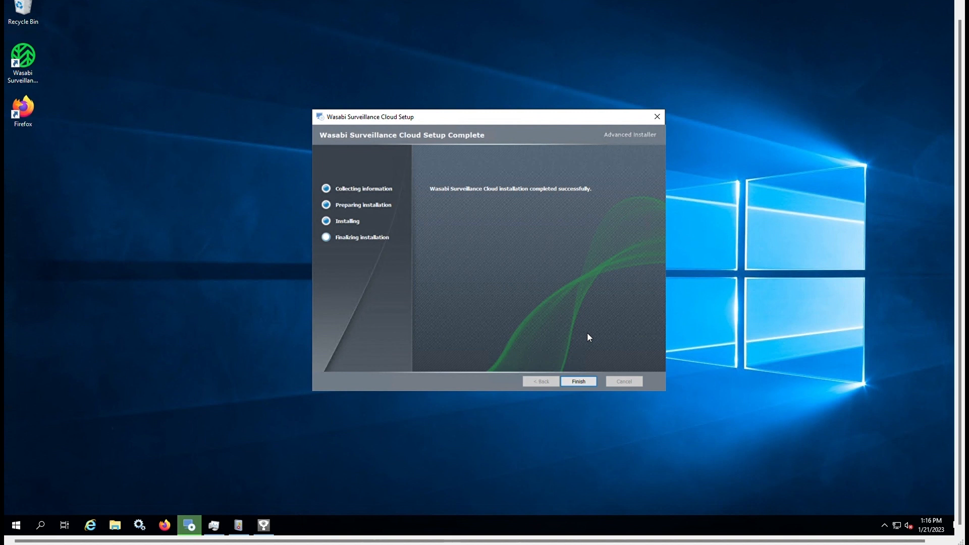
left_click(585, 382)
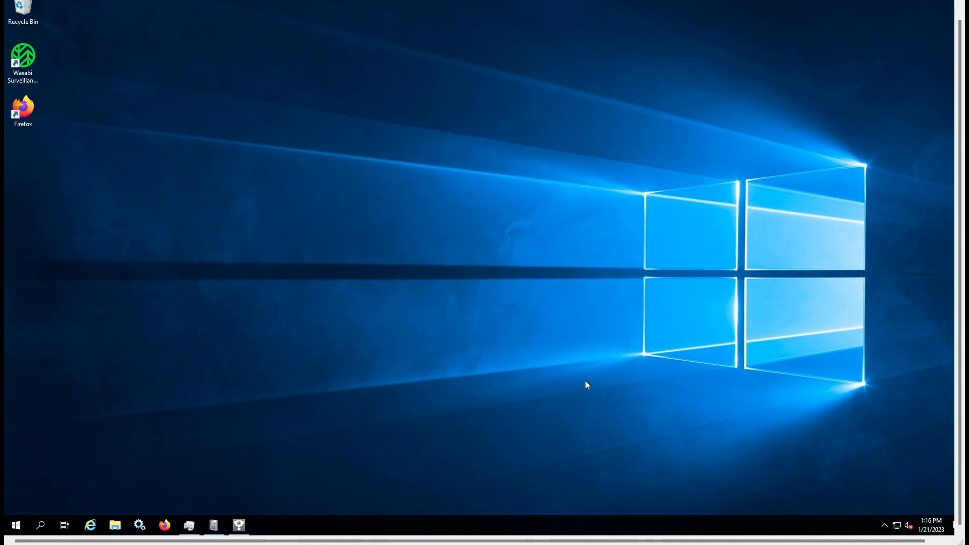
Enter the account e-mail address and paste the Account ID
left_click_drag(441, 129, 401, 103)
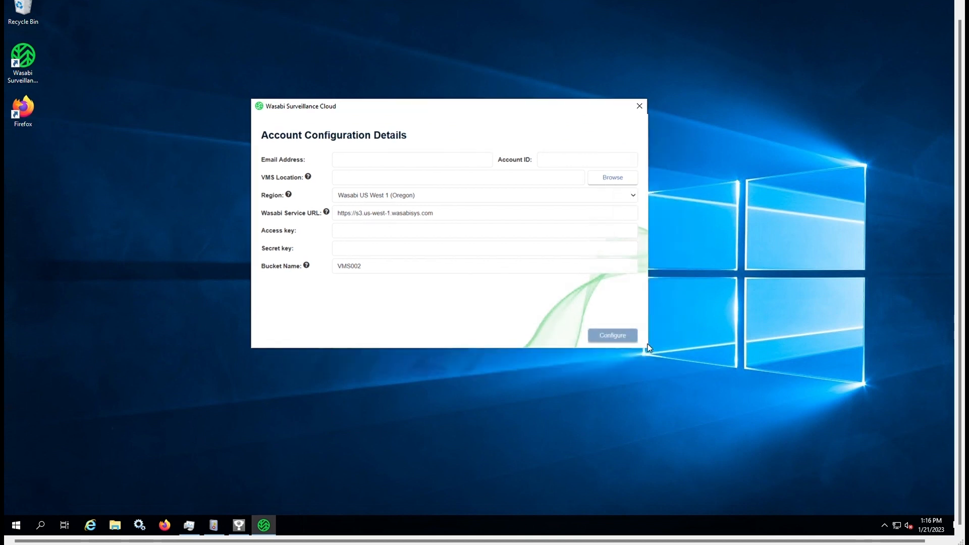
left_click(364, 161)
key("Tab")
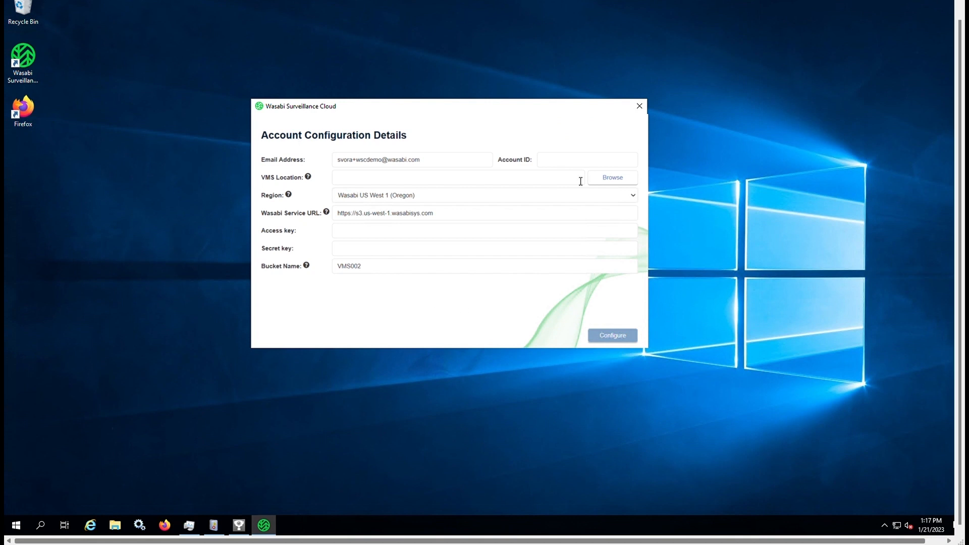
key("ctrl+v")
Set the VMS location to the C:\Recording folder
left_click(613, 177)
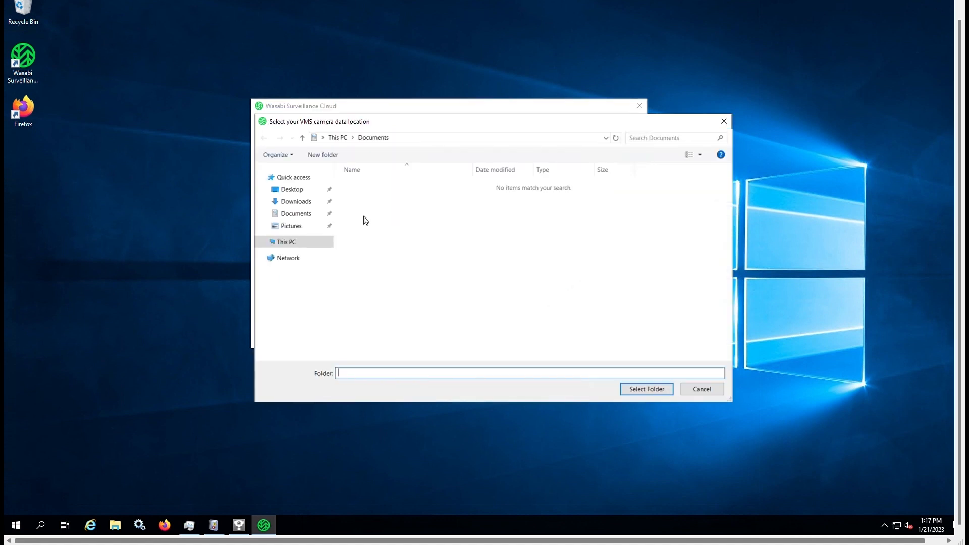
left_click(291, 244)
left_click(386, 301)
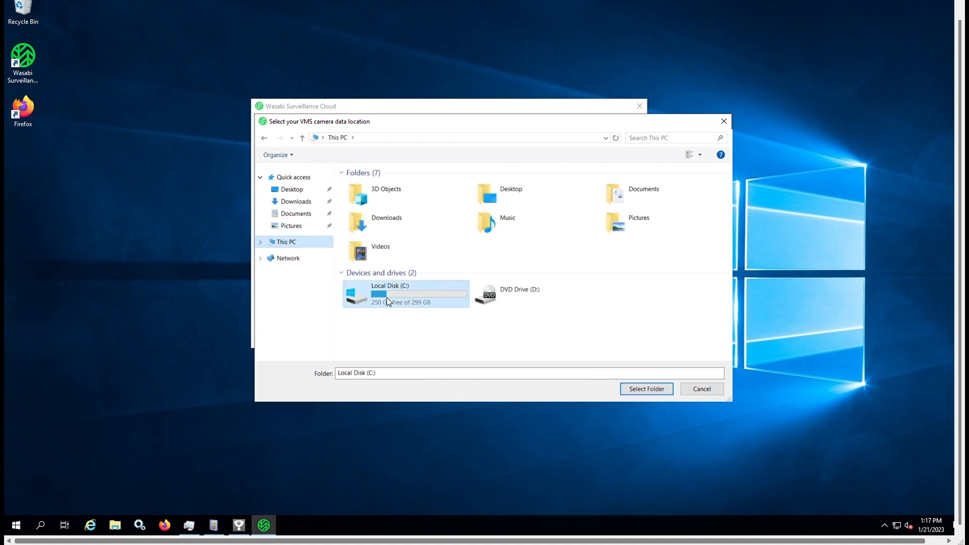
double_click(388, 299)
left_click(371, 239)
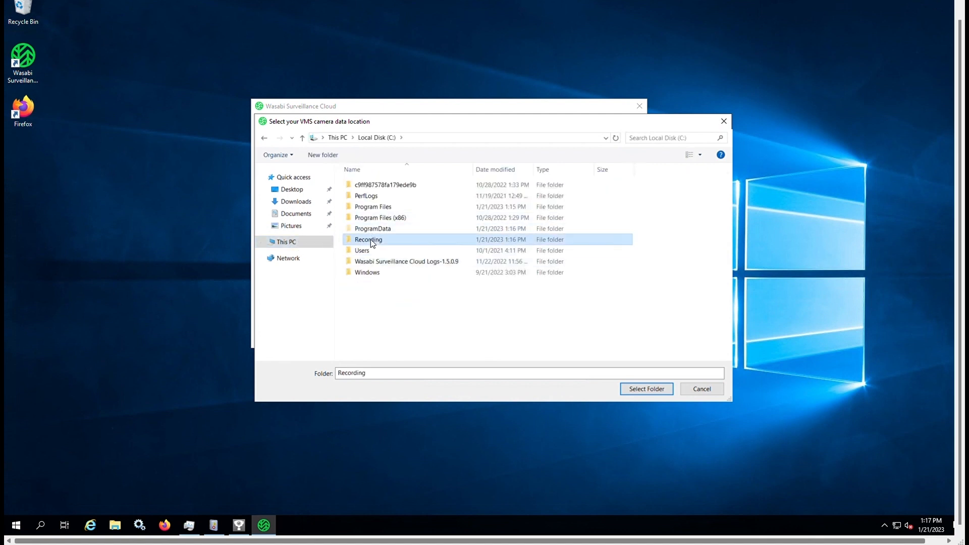
left_click(633, 393)
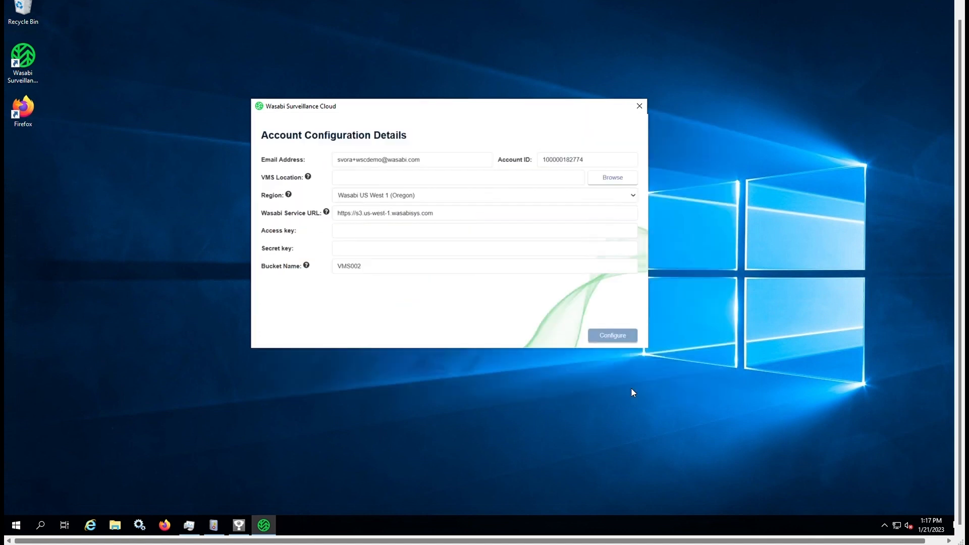
Select the Wasabi US East 1 (N.Virginia) region and paste the access and secret keys
left_click(426, 199)
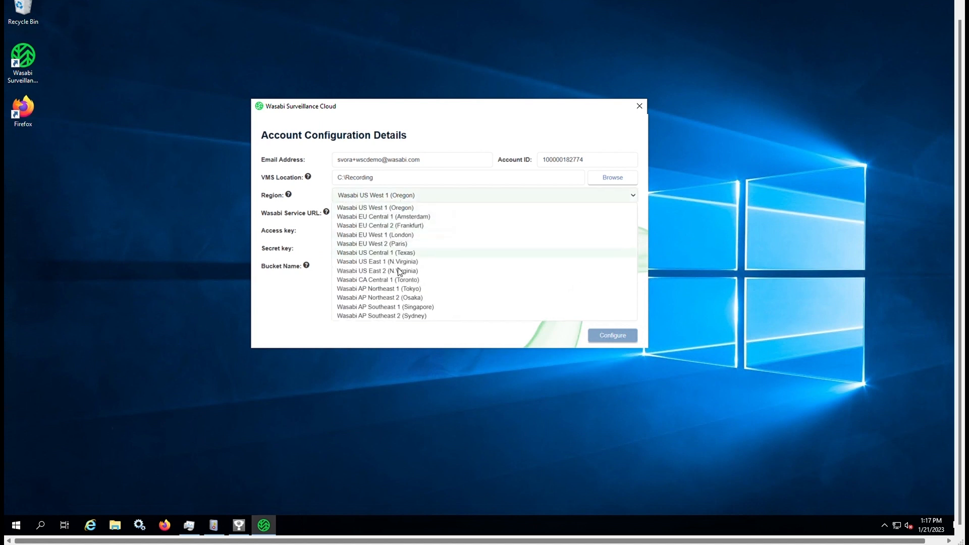
left_click(392, 262)
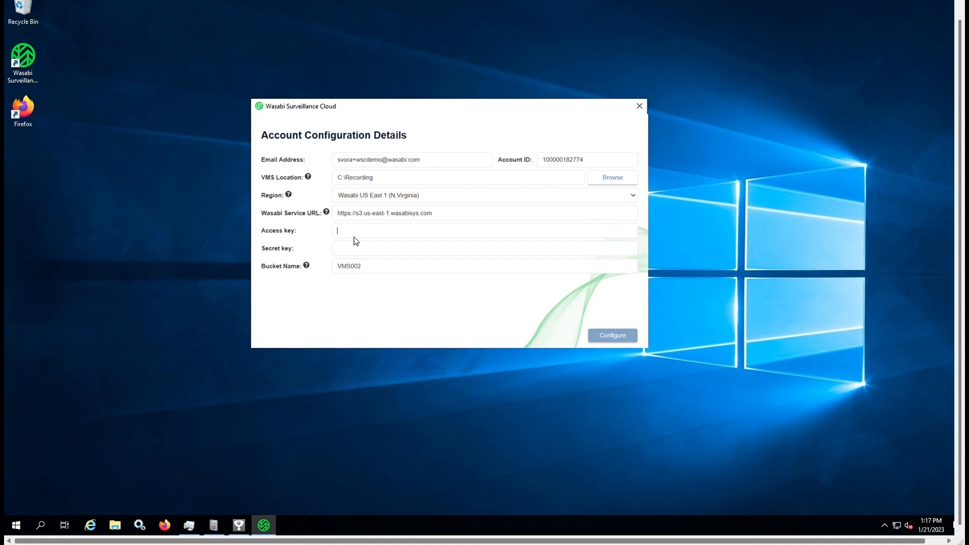
key("ctrl+v")
left_click(367, 248)
left_click(441, 251)
key("ctrl+v")
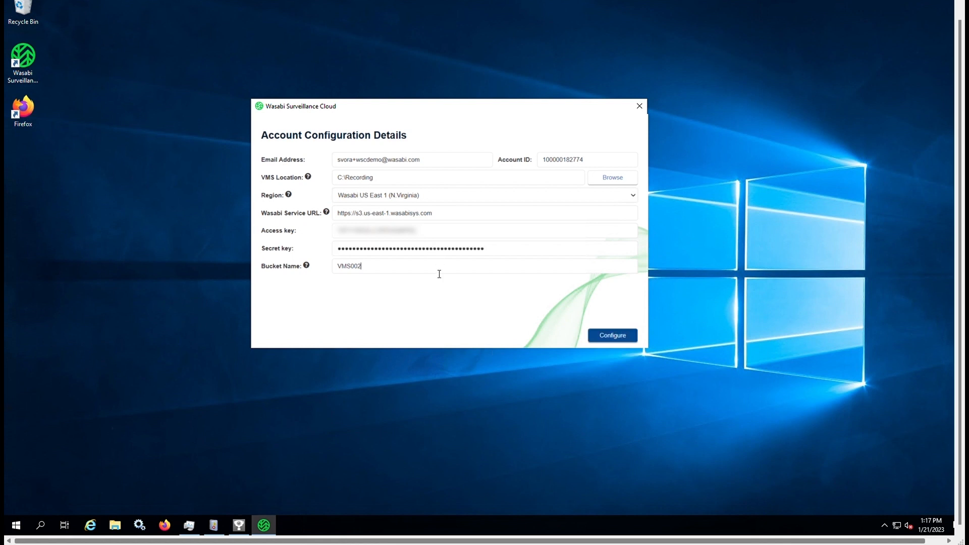
Replace the default bucket name VMS002 with myaxisrecordings2023
left_click(439, 272)
key("BackSpace")
key("BackSpace")
key("BackSpace")
key("BackSpace")
key("BackSpace")
key("BackSpace")
type("myaxisrecordings2023")
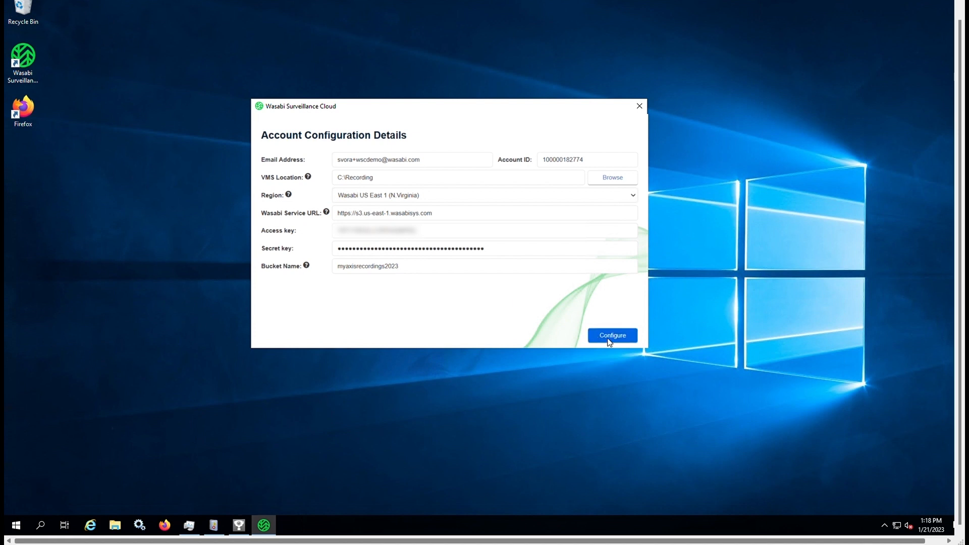
Apply the account configuration and close the summary, leaving the service Running with C:\Recording as source
left_click(609, 340)
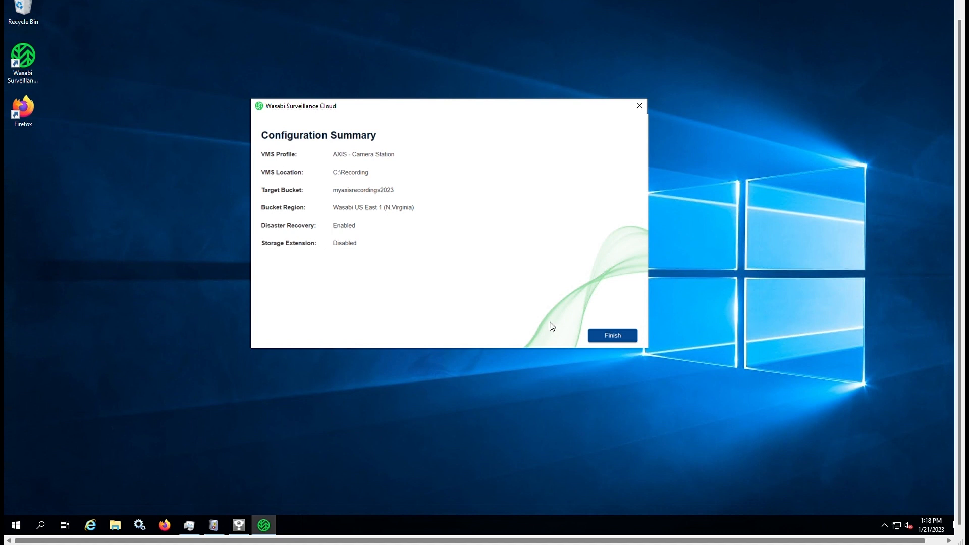
left_click(601, 337)
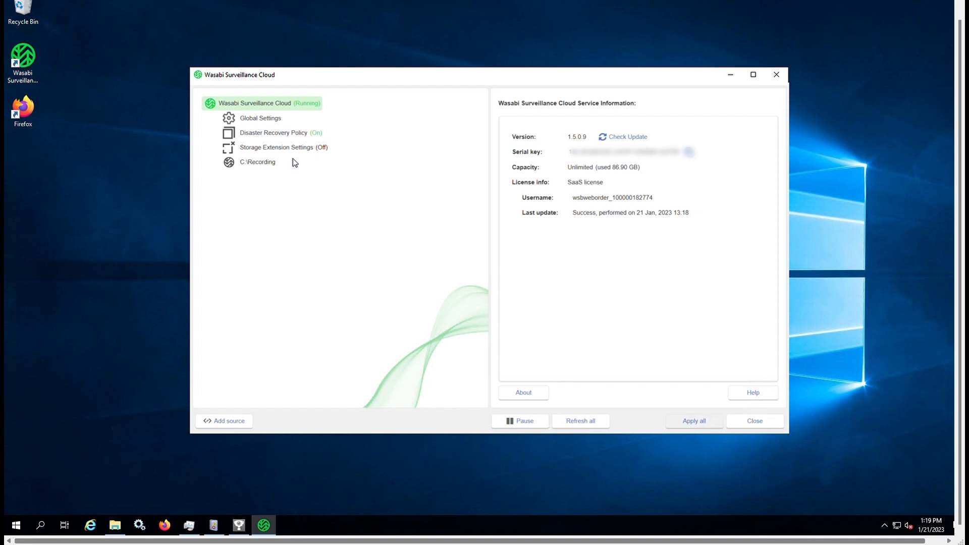
Turn Storage Extension on, moving recordings by age after 1 hour, and apply it
left_click(281, 134)
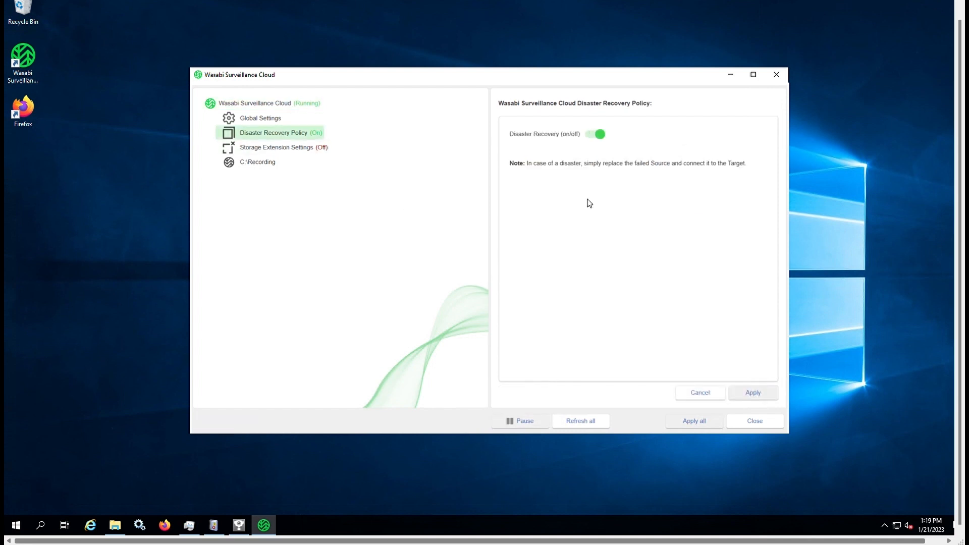
left_click(278, 150)
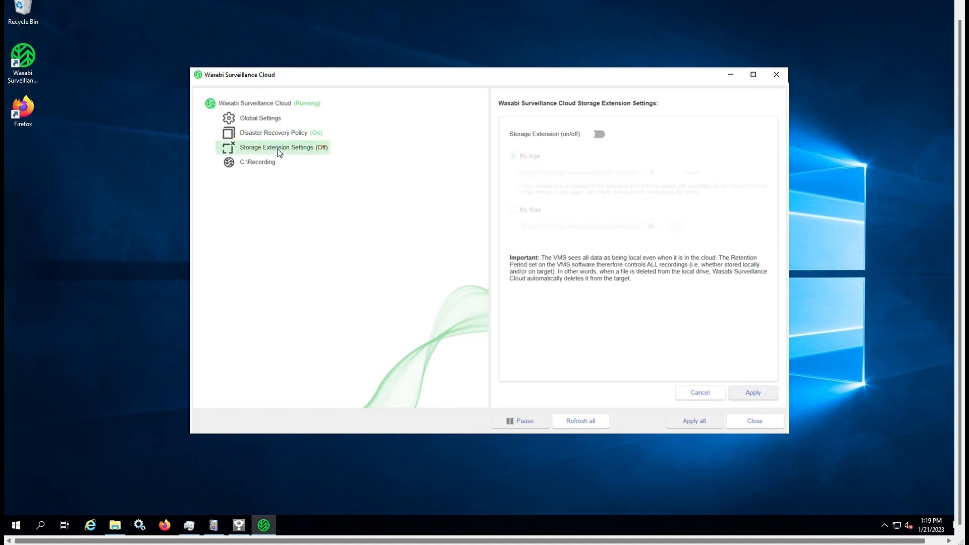
left_click(599, 133)
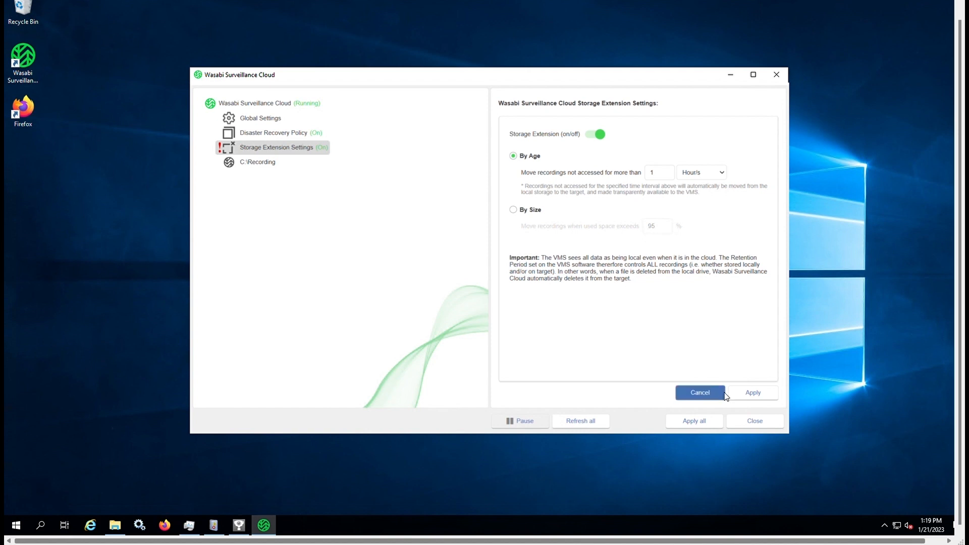
left_click(751, 396)
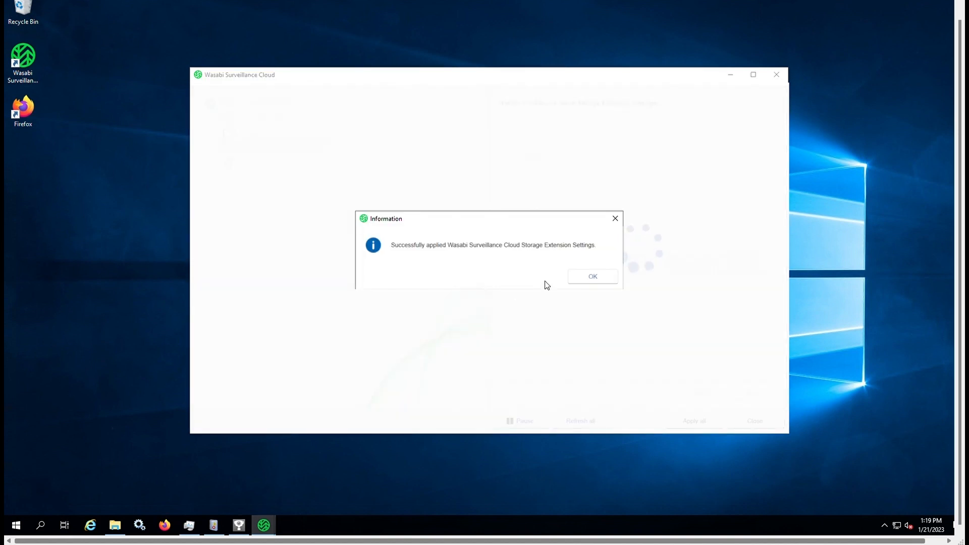
left_click(591, 279)
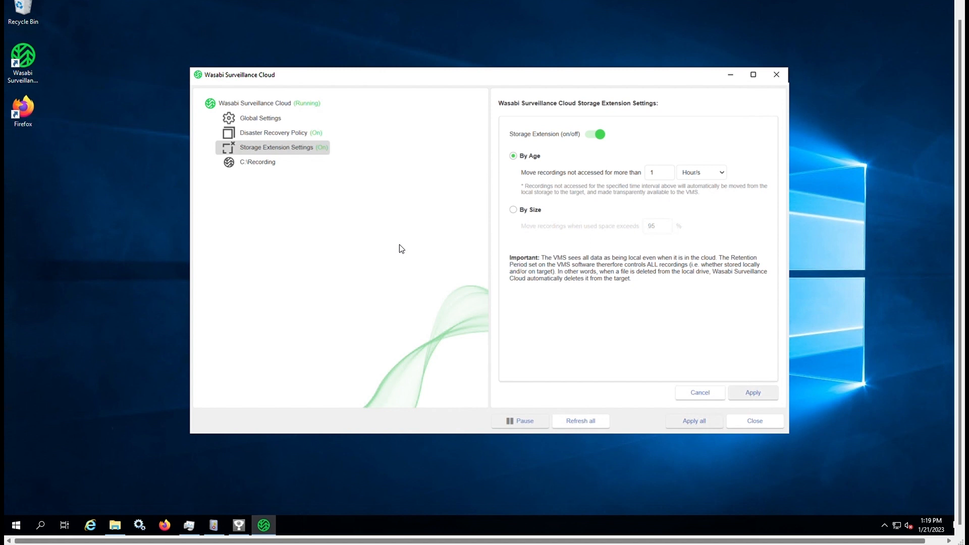
Check the C:\Recording source, then open its camera_14105 folder in File Explorer
left_click(262, 162)
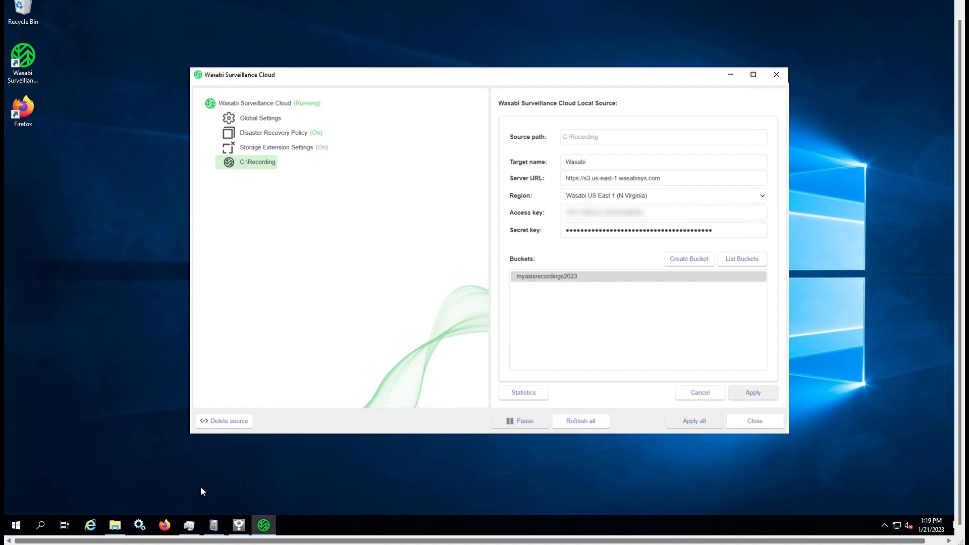
left_click(116, 525)
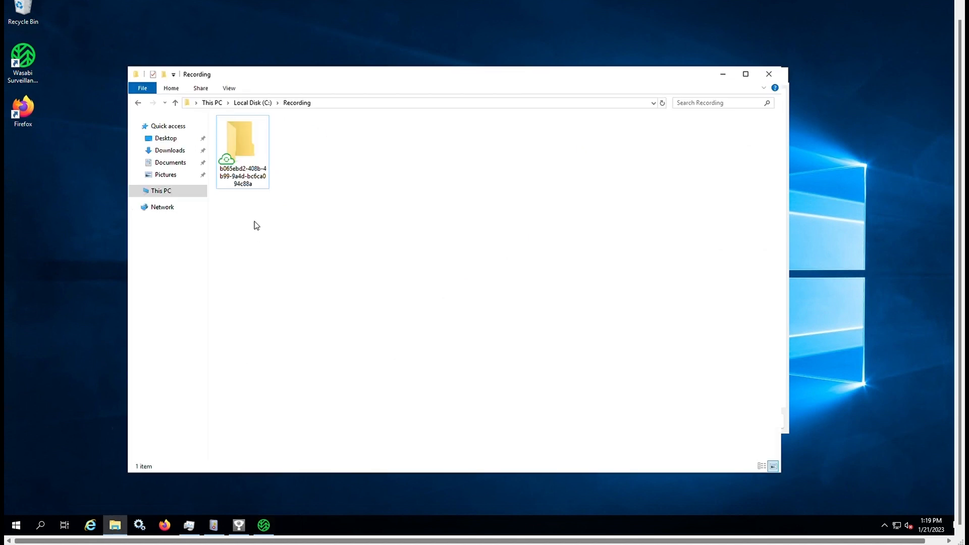
double_click(251, 169)
double_click(252, 134)
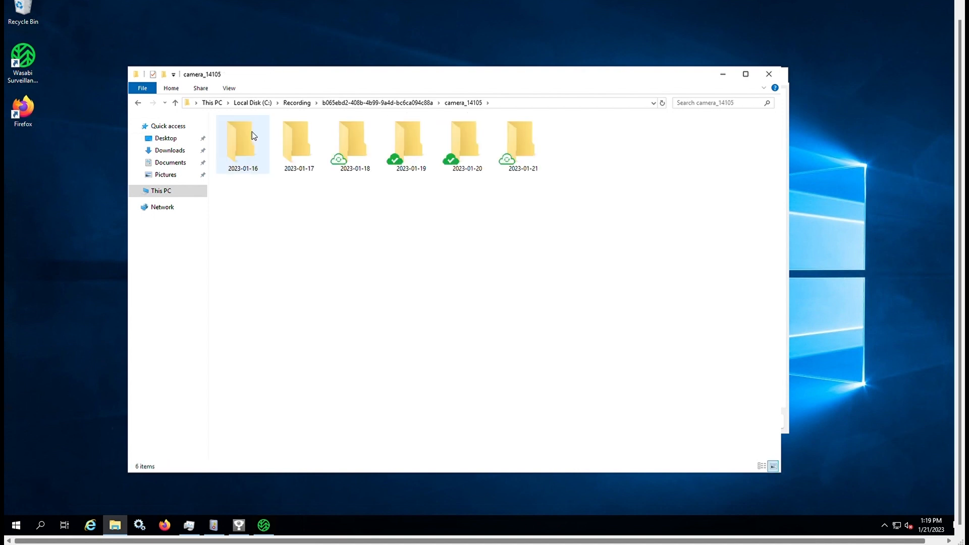